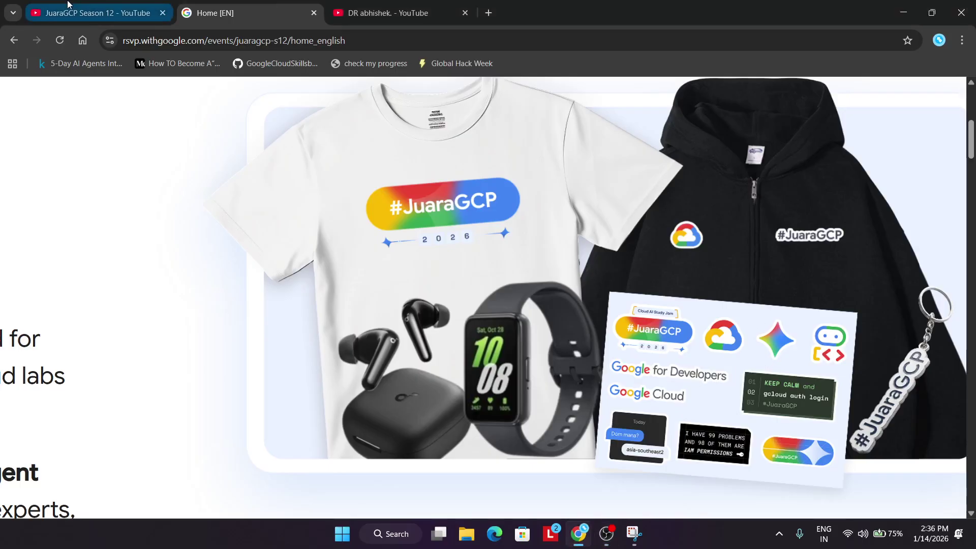
Step: Glance at the JuaraGCP Season 12 video and YouTube channel, then return to the event page
click(98, 13)
click(395, 4)
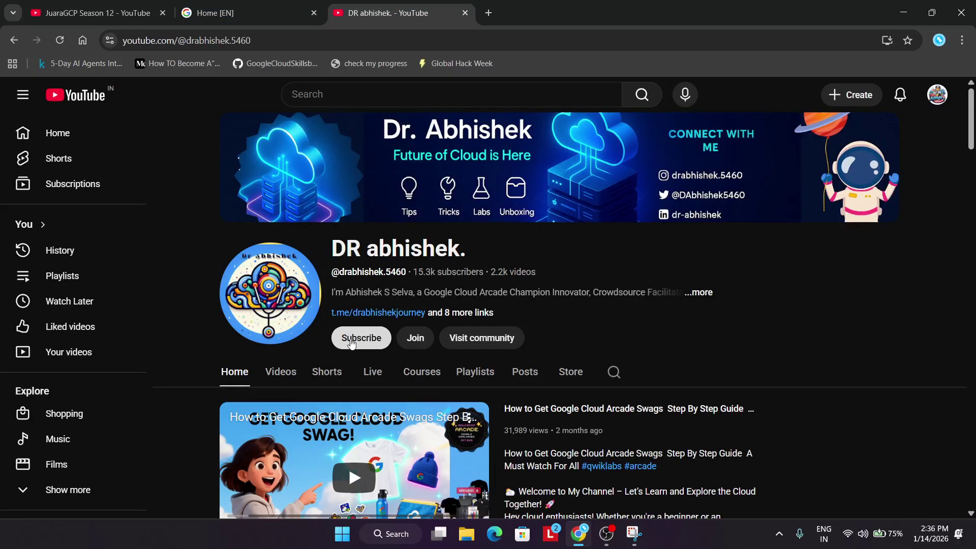
click(230, 13)
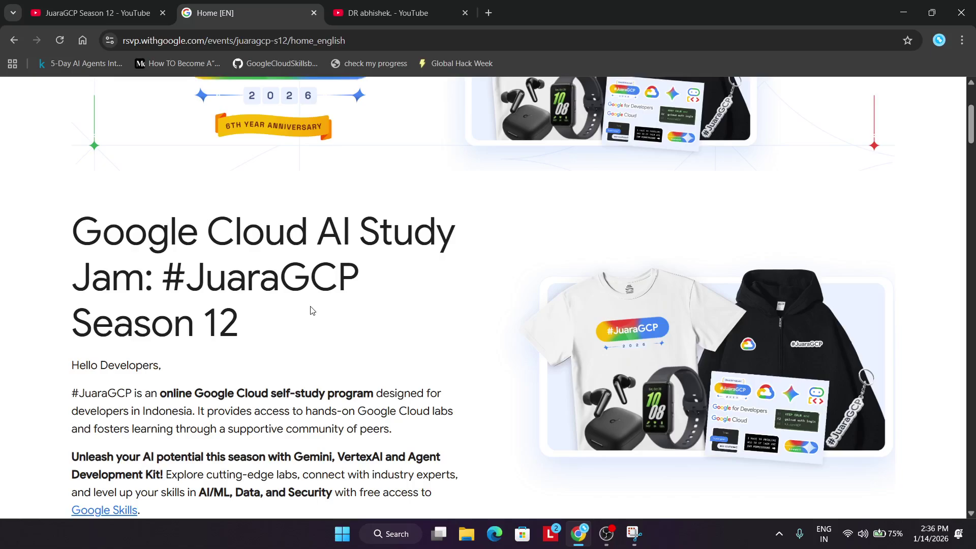
scroll(303, 343, down, 4)
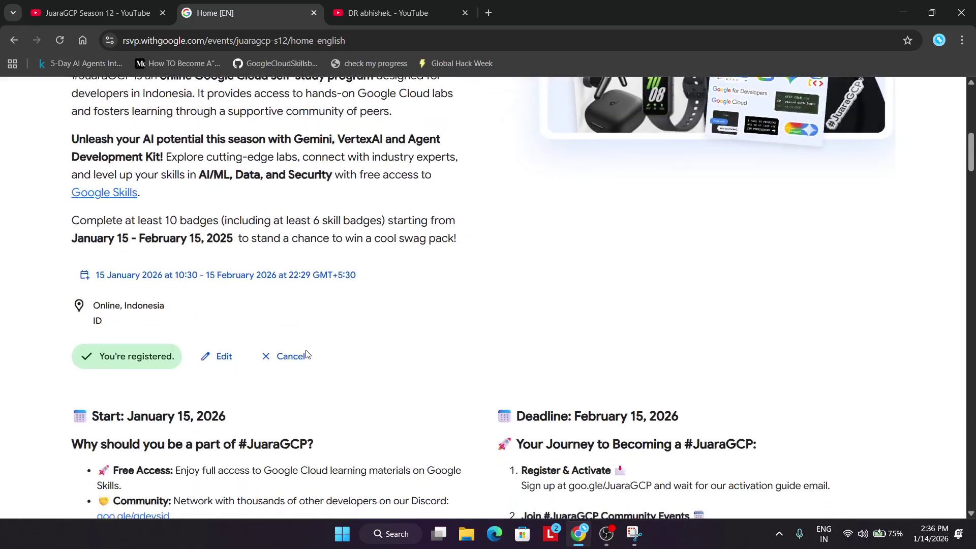
scroll(305, 356, down, 2)
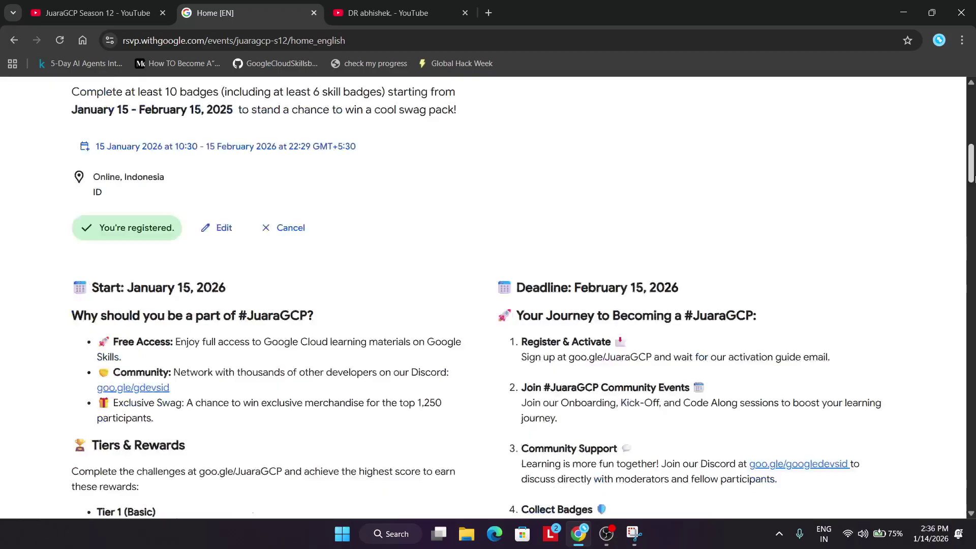
drag(971, 162, 968, 379)
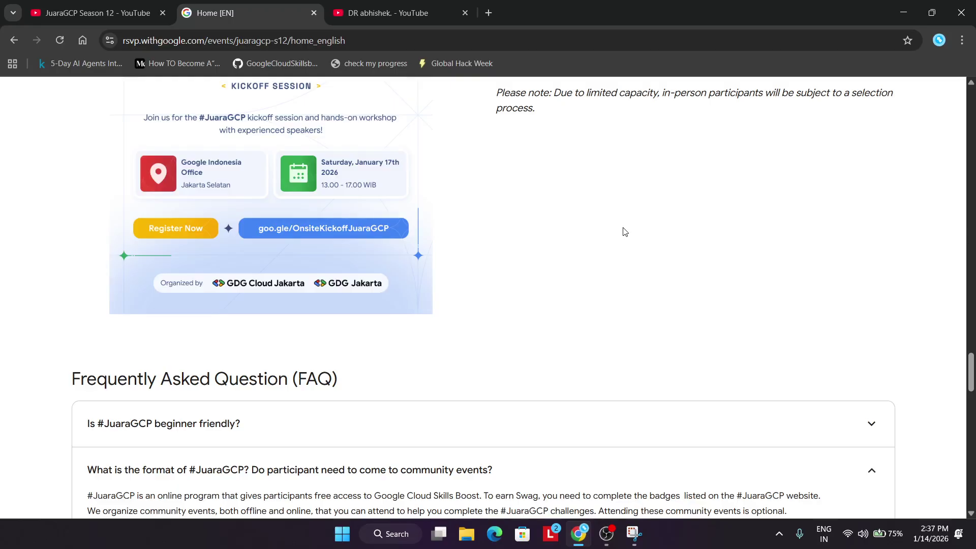
scroll(629, 230, down, 2)
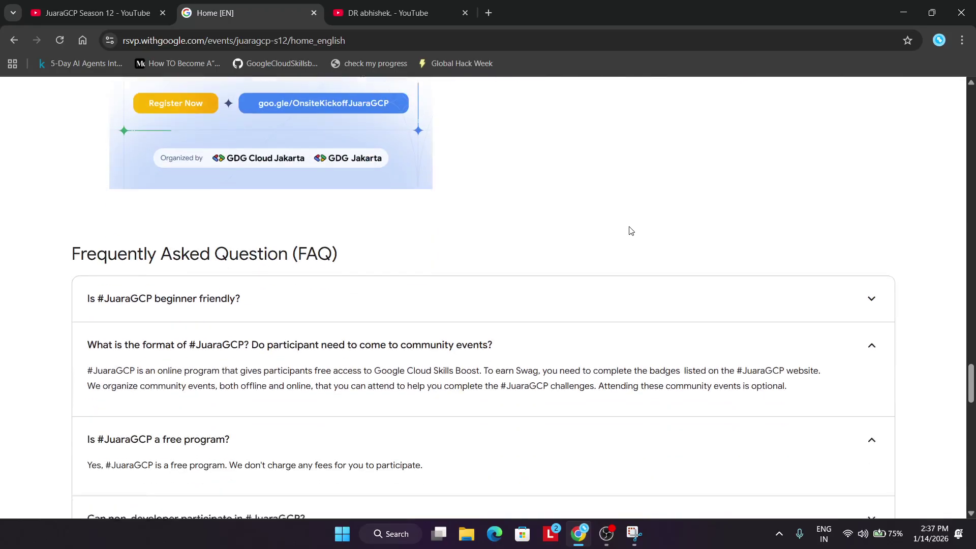
scroll(630, 230, down, 1)
scroll(629, 231, up, 2)
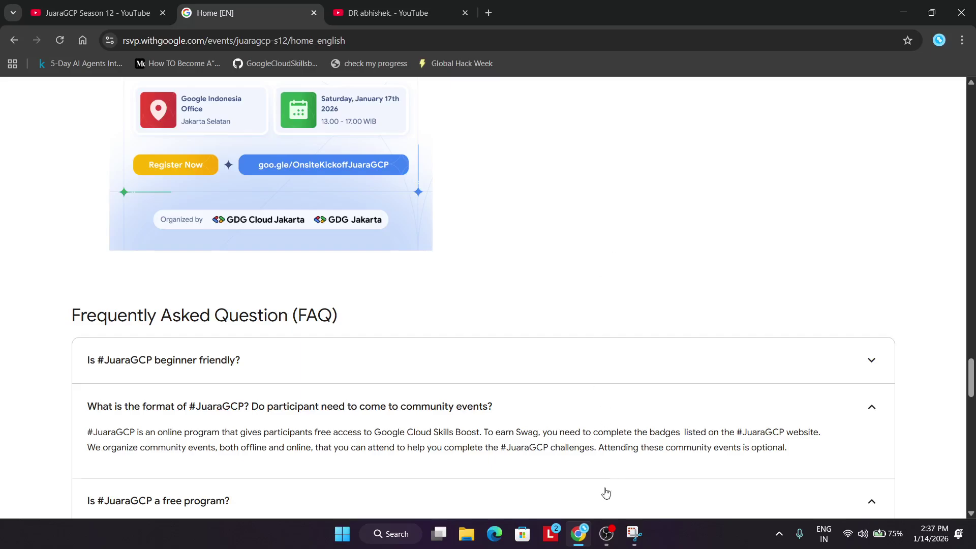
Step: Expand 'Can non-developer participate in #JuaraGCP?' and highlight its answer paragraph, then clear it
click(606, 537)
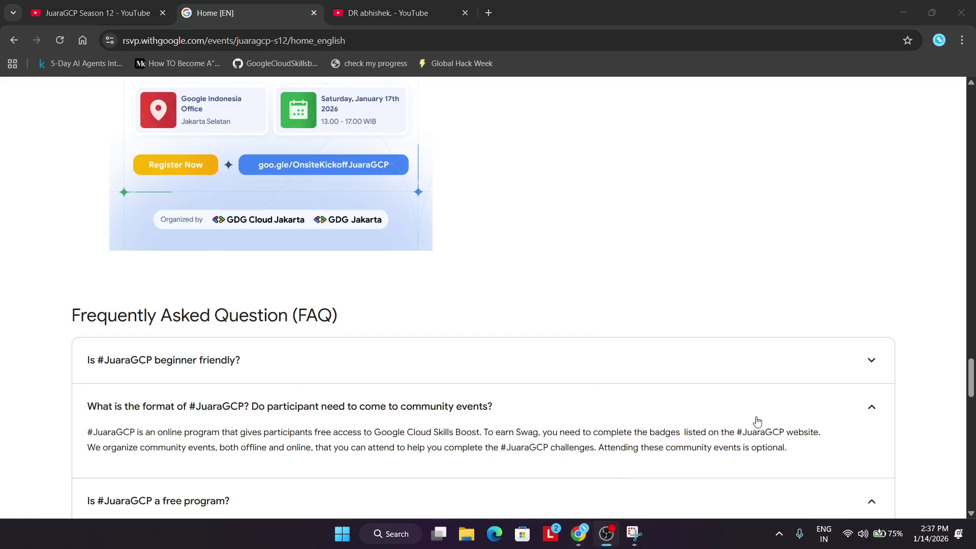
click(854, 285)
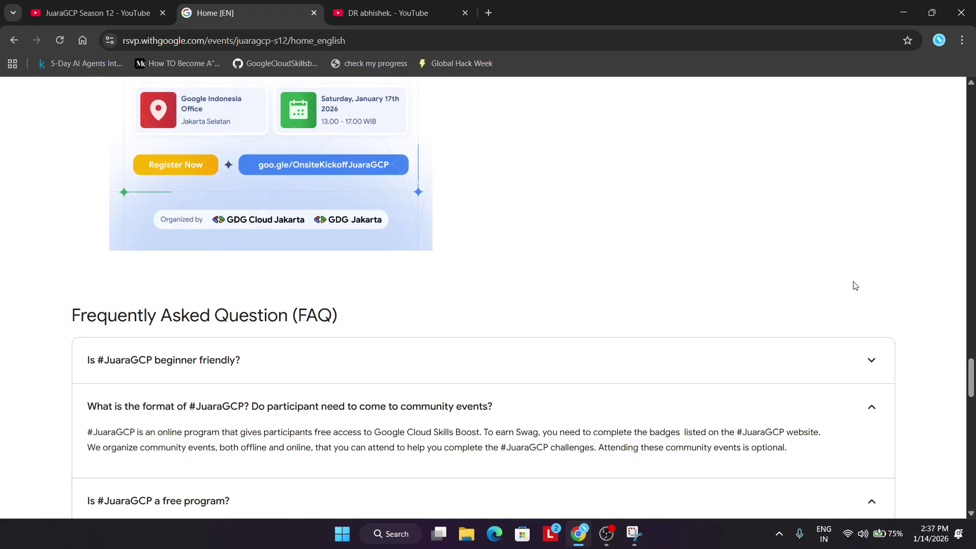
scroll(855, 285, down, 1)
scroll(854, 283, up, 2)
scroll(693, 220, up, 3)
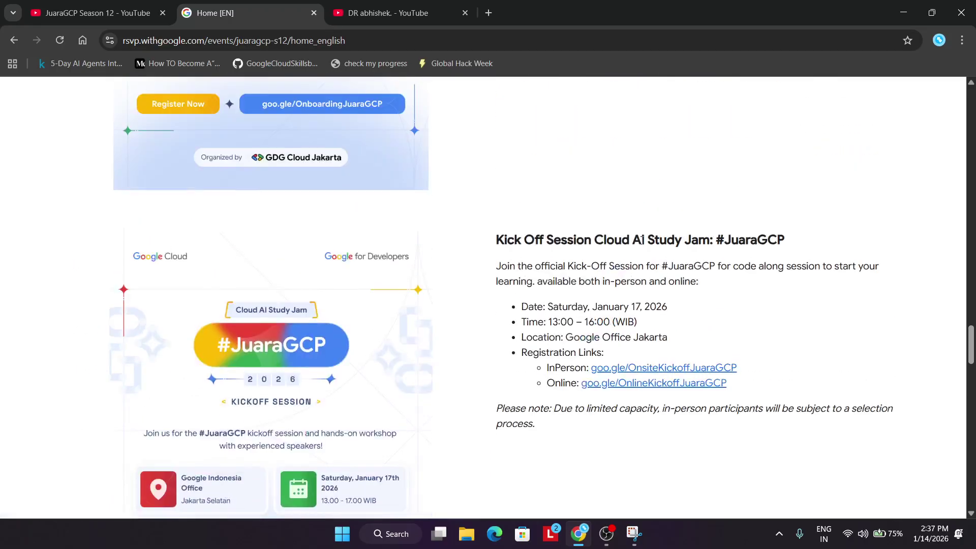
scroll(610, 346, down, 4)
scroll(627, 407, down, 3)
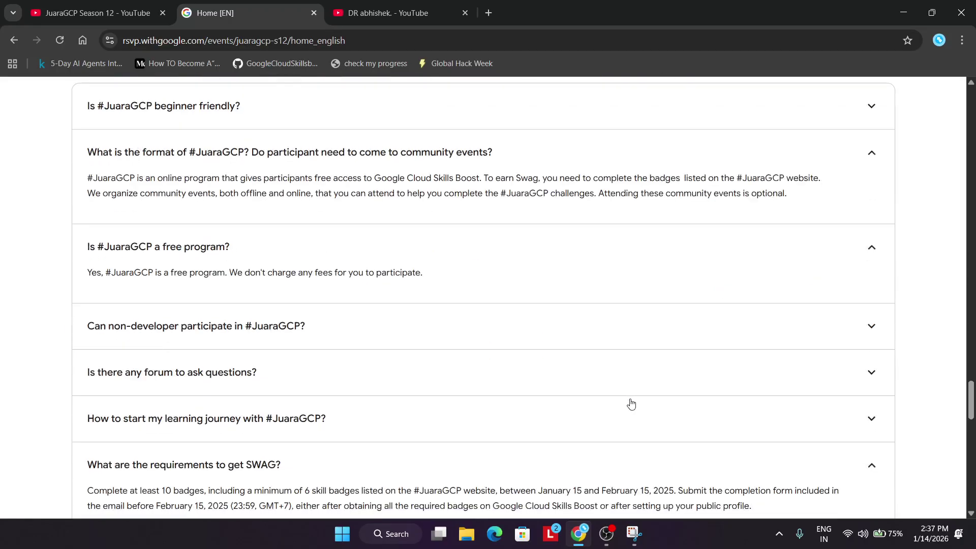
click(517, 320)
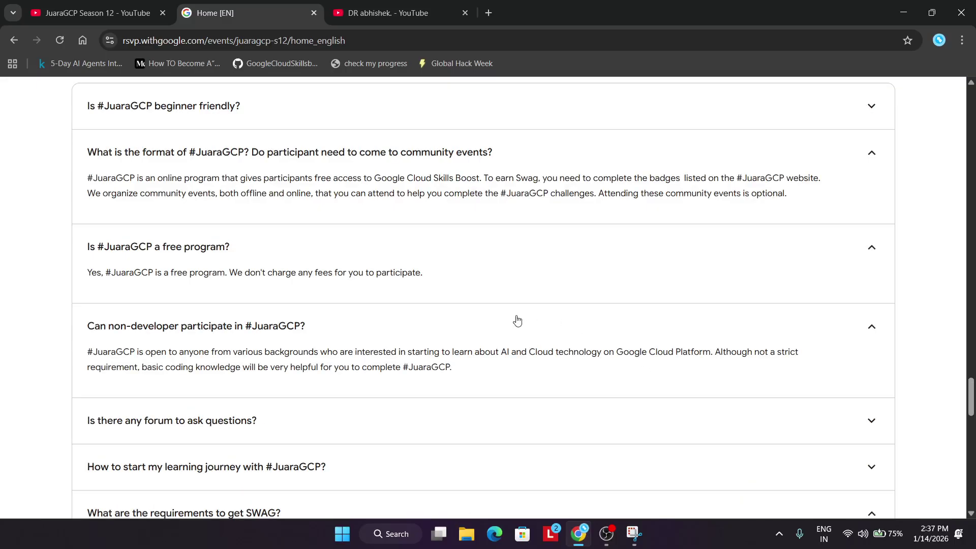
drag(188, 351, 310, 351)
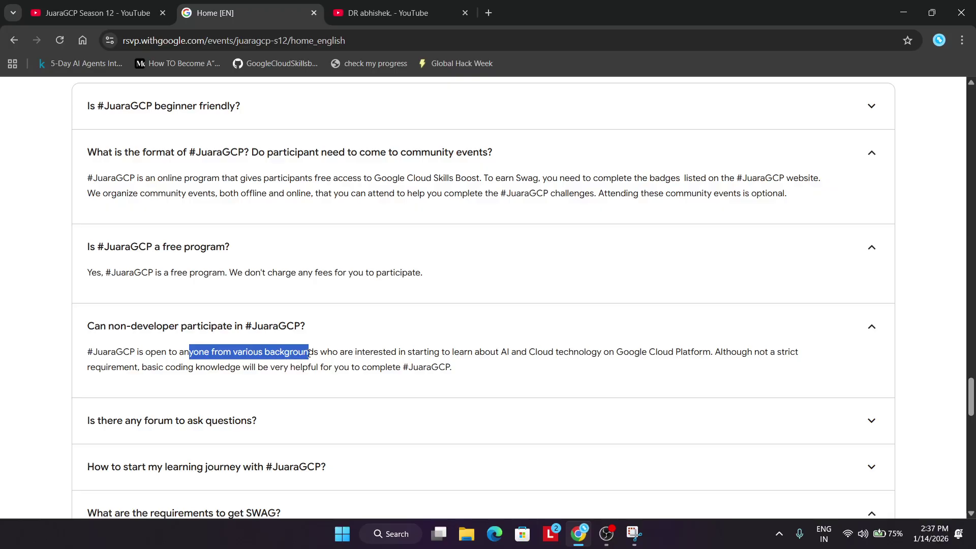
mouse_move(310, 352)
mouse_down()
mouse_move(507, 365)
mouse_move(509, 351)
mouse_move(584, 349)
mouse_up()
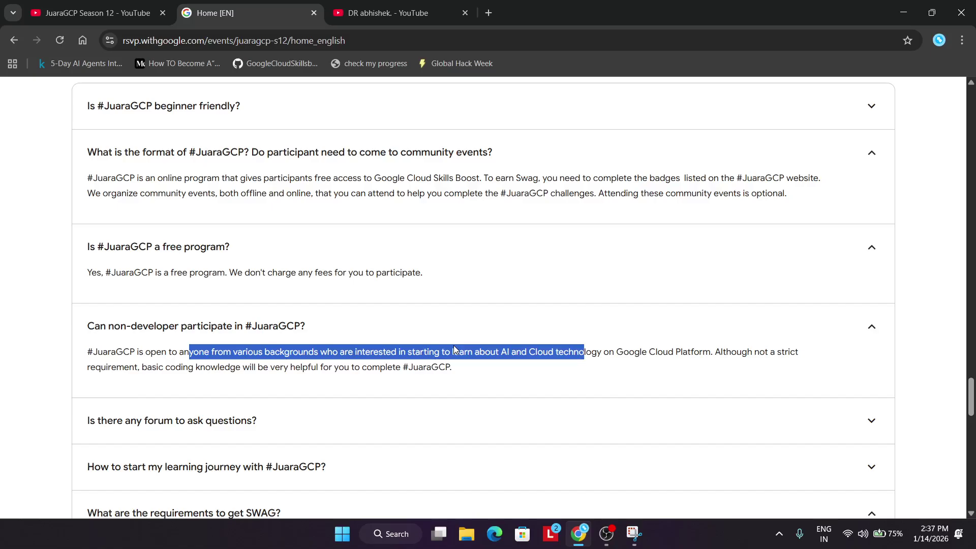
click(453, 347)
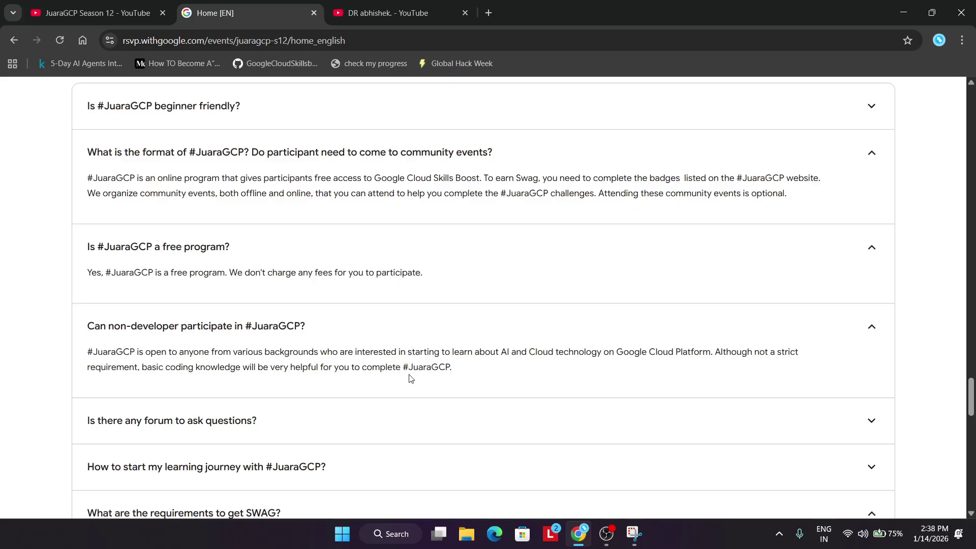
scroll(411, 383, down, 2)
scroll(412, 383, down, 1)
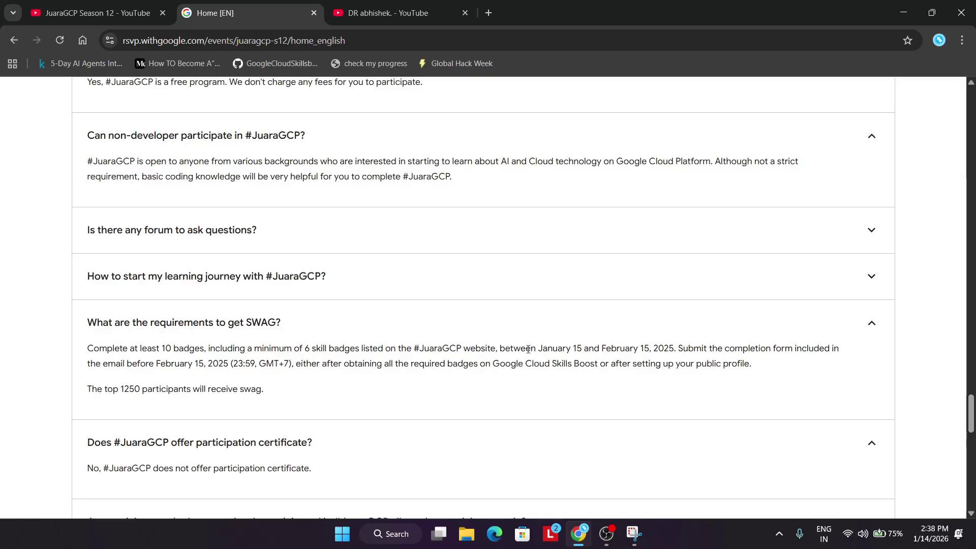
Step: Highlight the January 15 to February 15 dates and the top-1250 swag sentence
drag(525, 348, 678, 347)
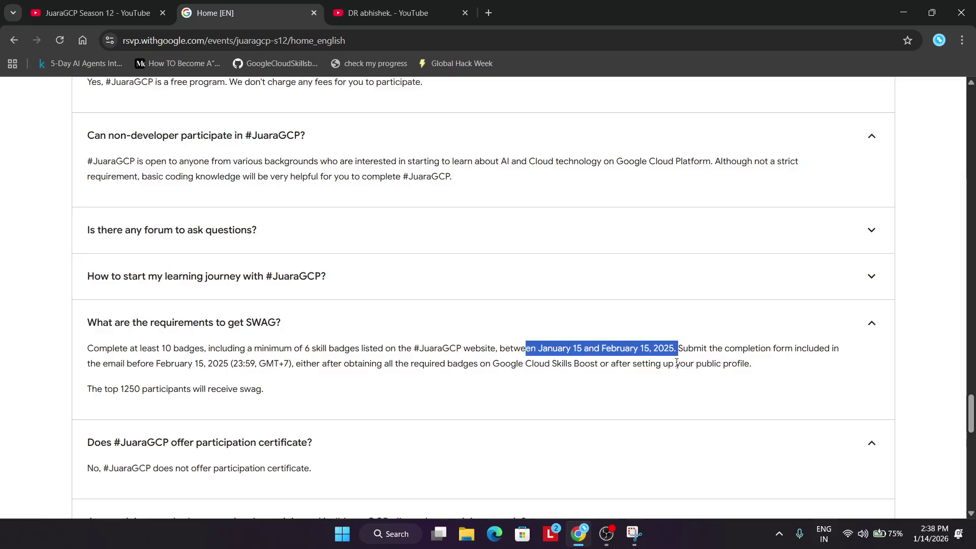
scroll(349, 374, down, 2)
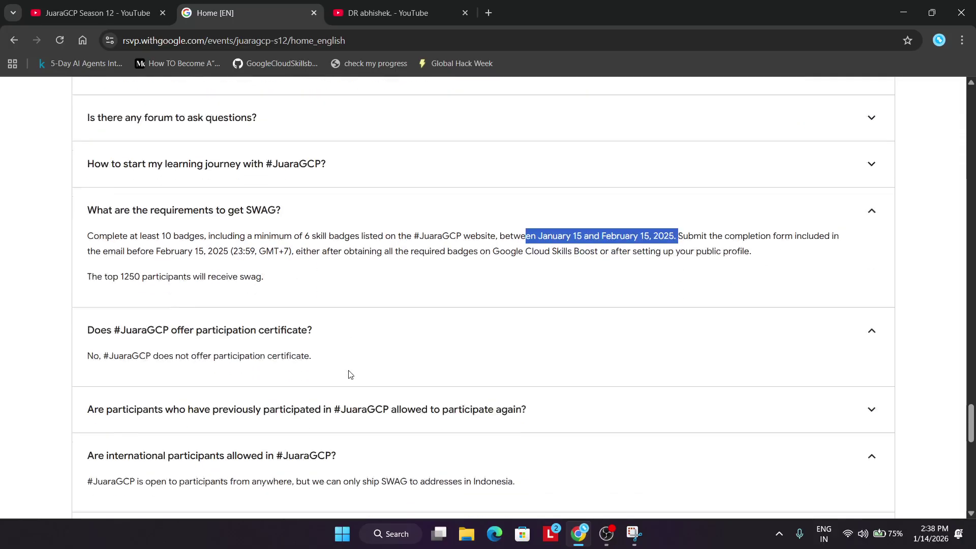
scroll(347, 365, down, 3)
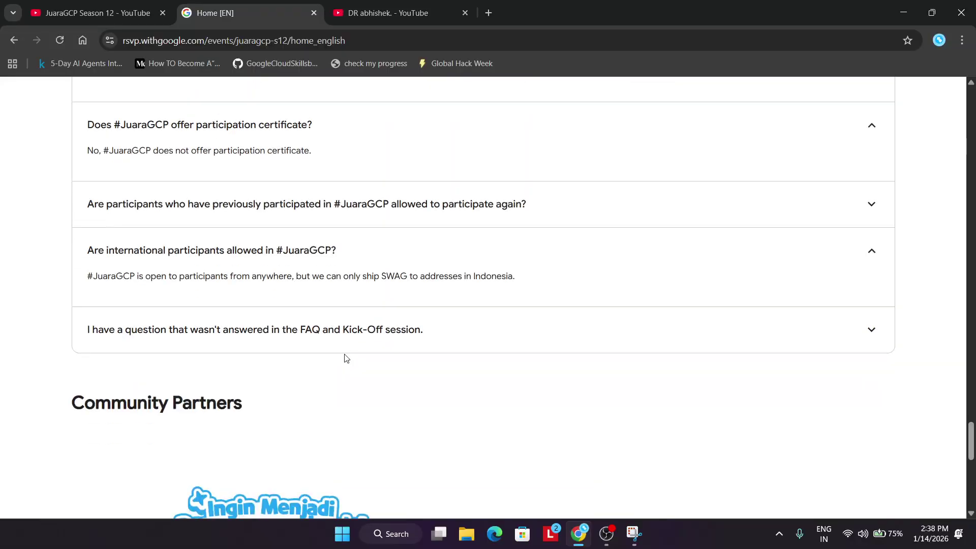
scroll(343, 358, up, 2)
drag(88, 198, 287, 208)
double_click(240, 203)
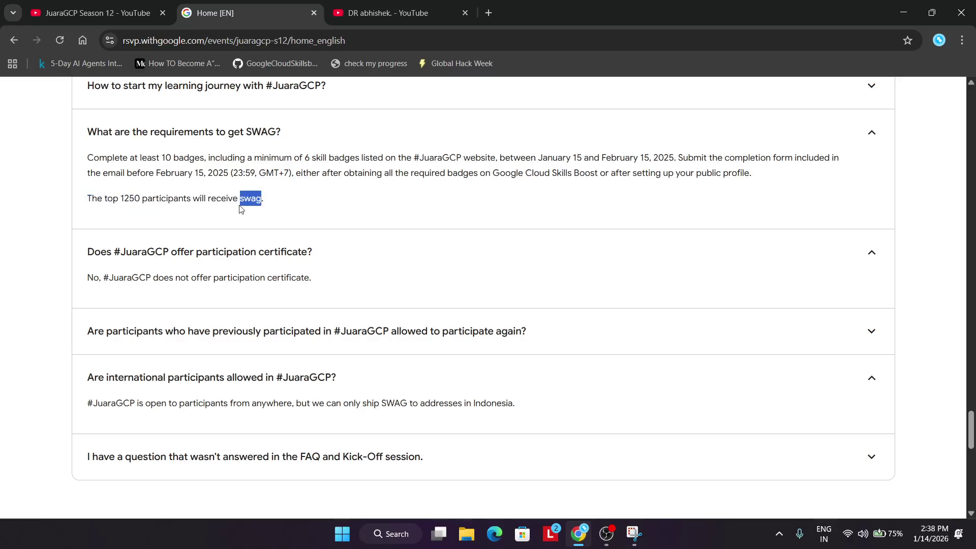
click(240, 203)
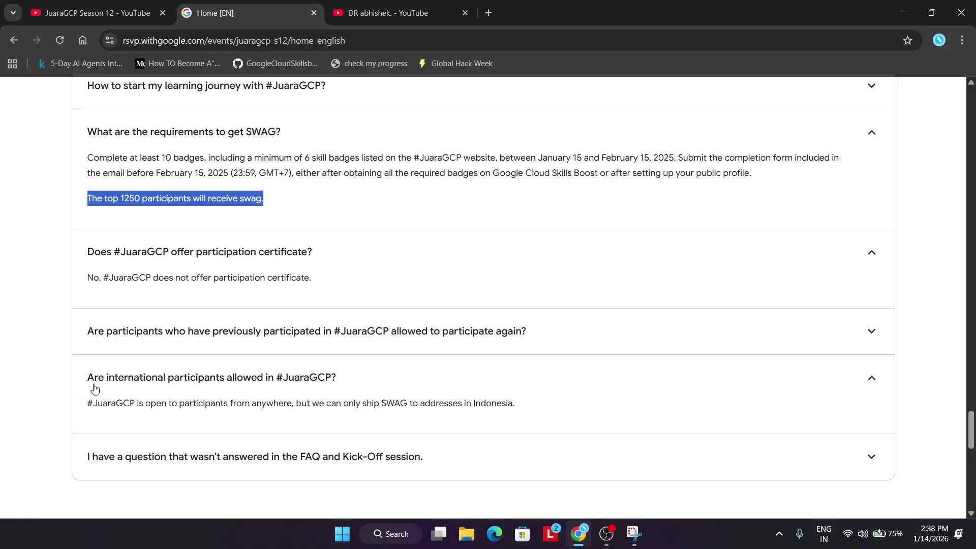
Step: Highlight the badge requirements paragraph and the international participants answer
key(shift+Up)
key(shift+Up)
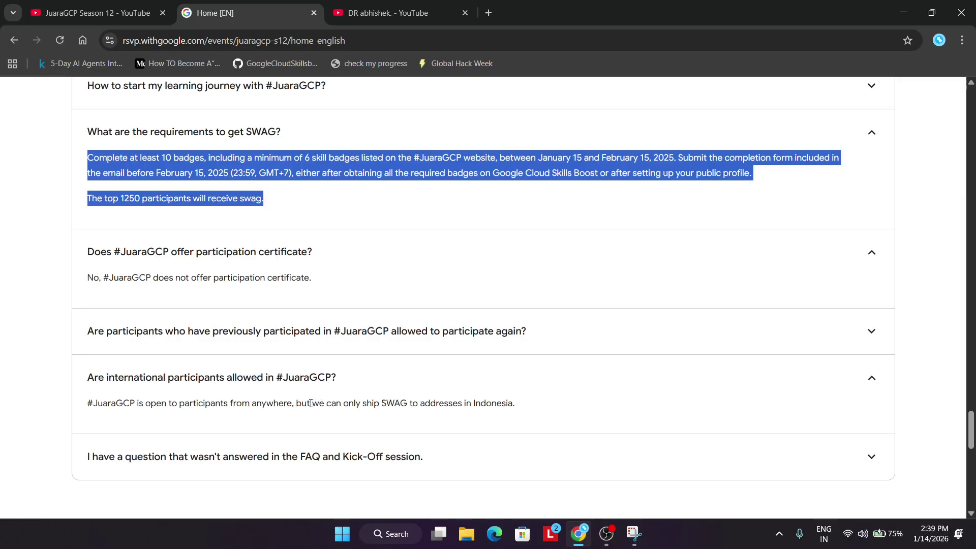
drag(307, 404, 534, 406)
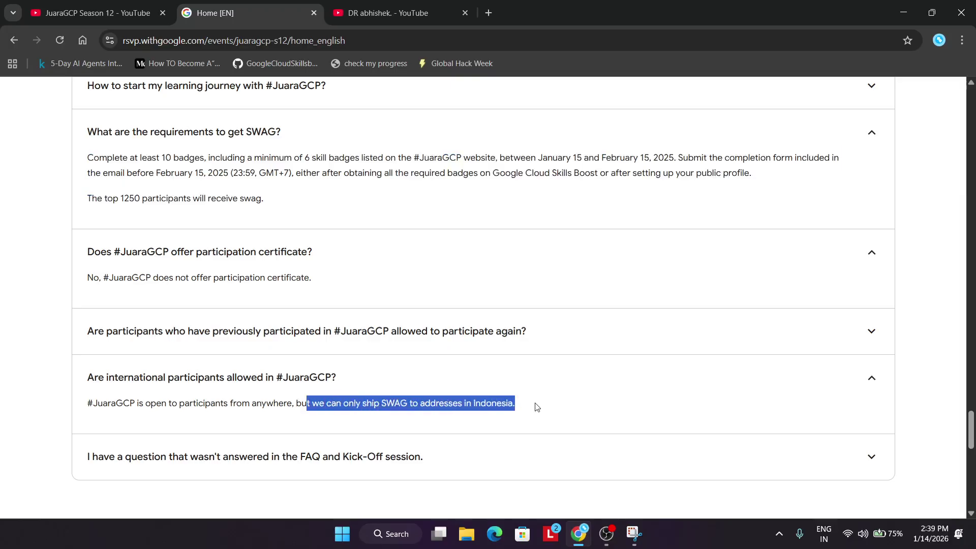
triple_click(483, 395)
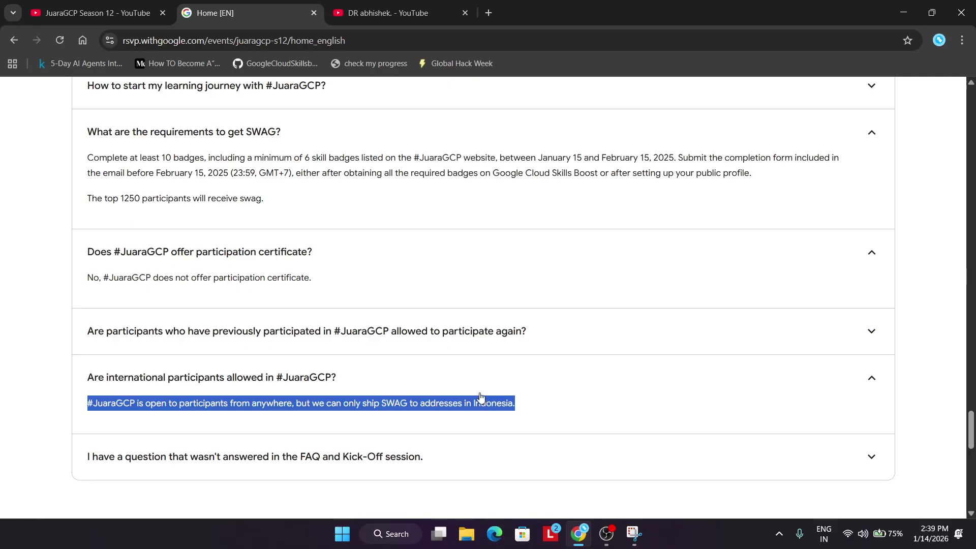
Step: Expand the last FAQ answer about unanswered questions and the Discord Server
click(268, 458)
scroll(330, 419, down, 3)
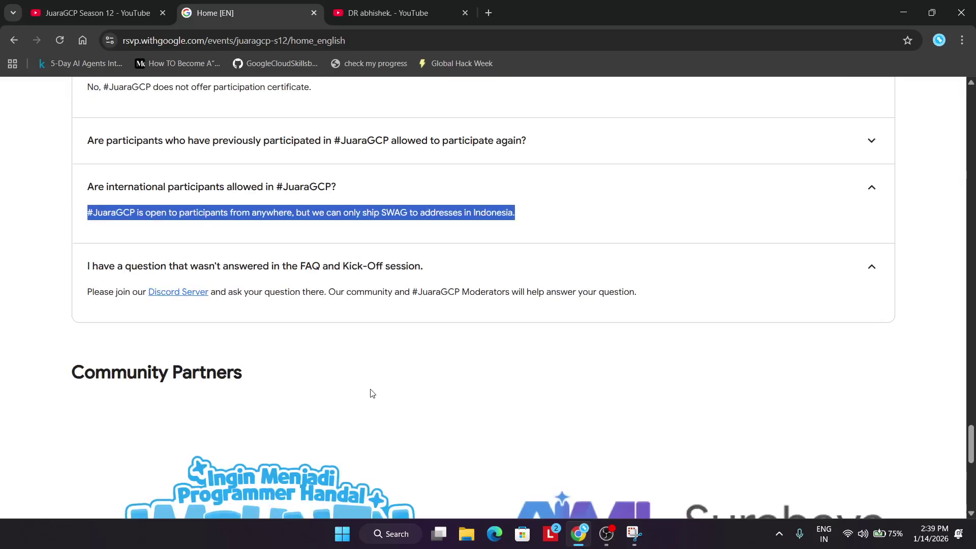
scroll(313, 355, down, 4)
scroll(313, 356, up, 3)
scroll(314, 351, up, 3)
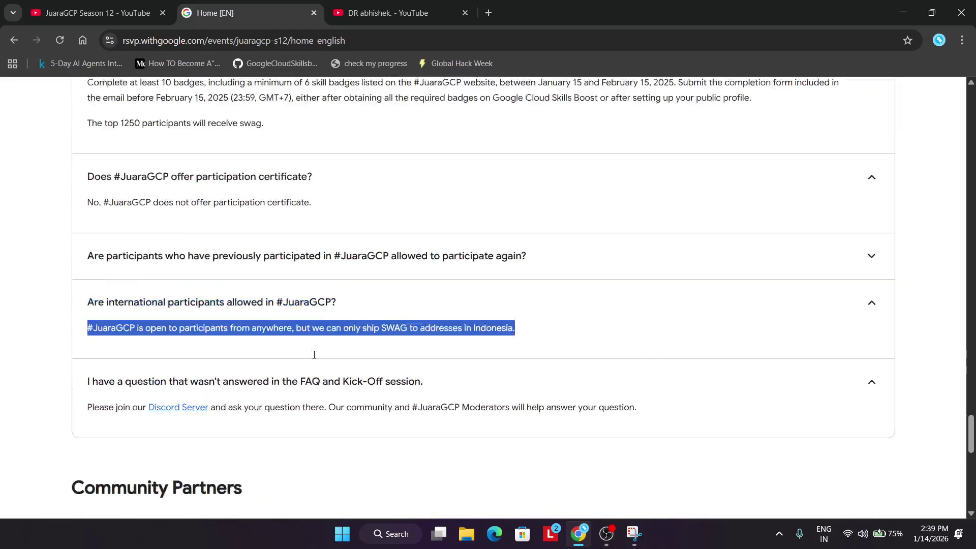
scroll(307, 356, up, 3)
scroll(306, 356, up, 2)
scroll(305, 356, up, 3)
scroll(304, 356, up, 2)
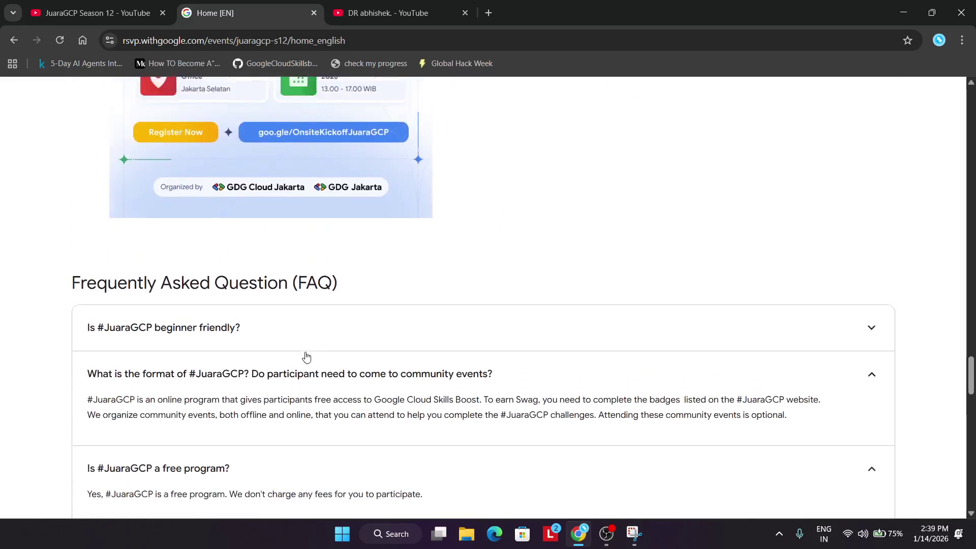
scroll(306, 351, up, 3)
scroll(446, 246, up, 2)
scroll(460, 224, up, 2)
scroll(450, 255, up, 3)
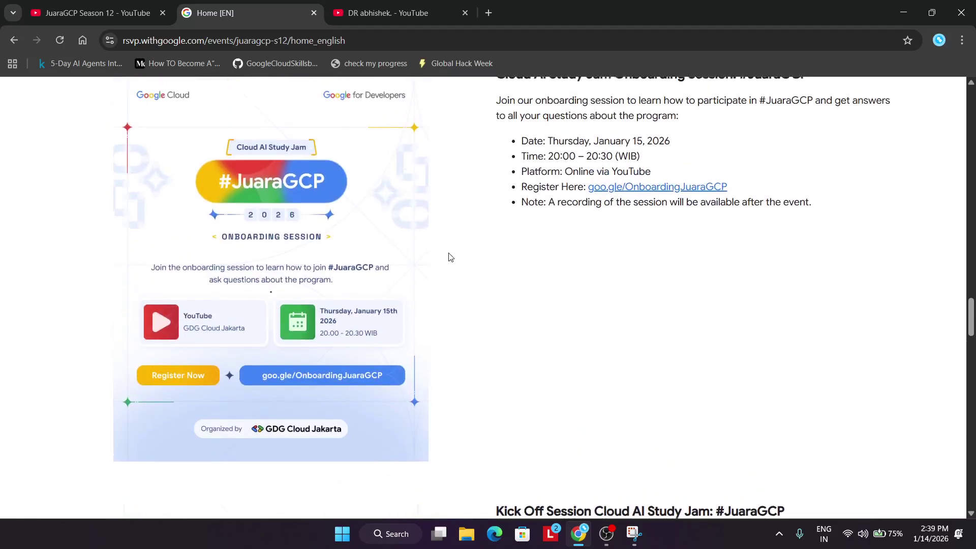
scroll(450, 255, up, 3)
scroll(449, 255, up, 2)
scroll(449, 255, up, 2)
scroll(450, 255, up, 3)
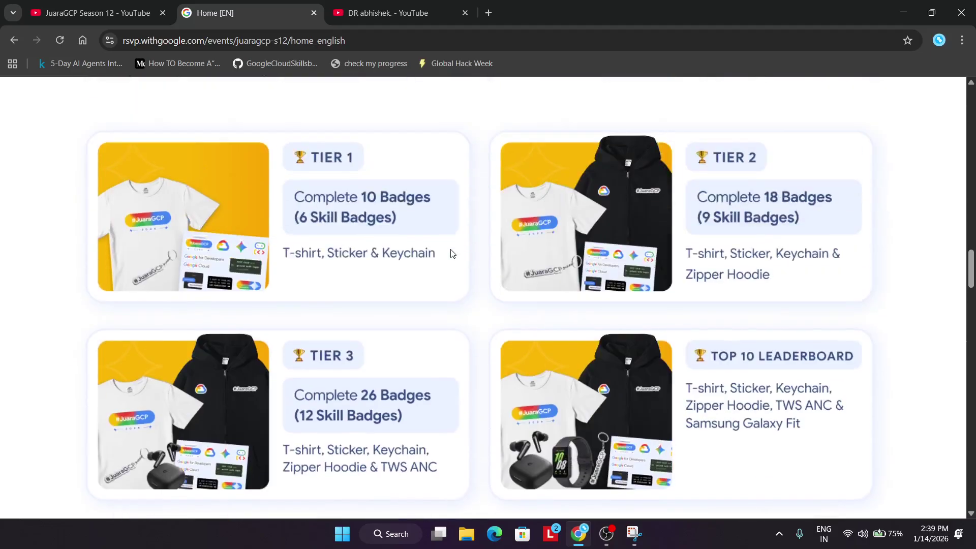
scroll(451, 253, up, 1)
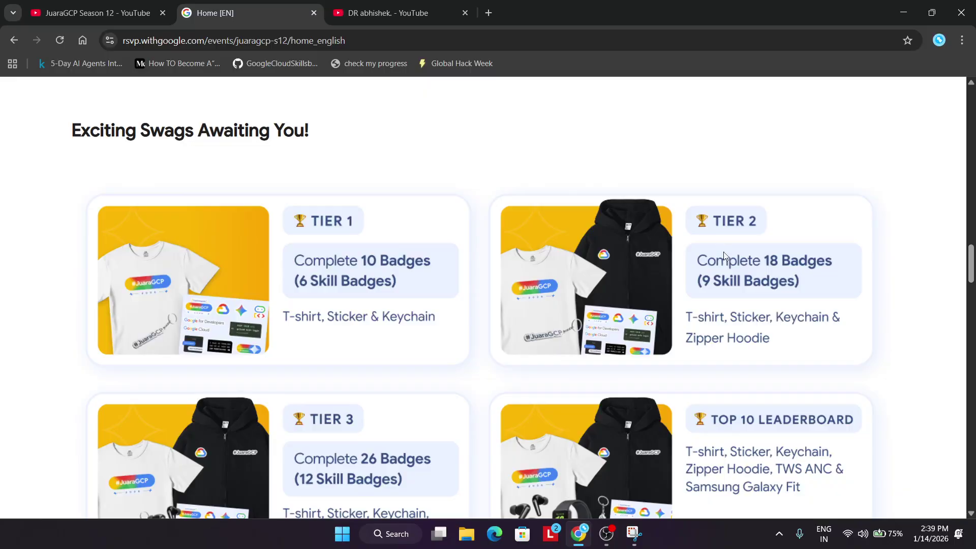
scroll(679, 294, down, 1)
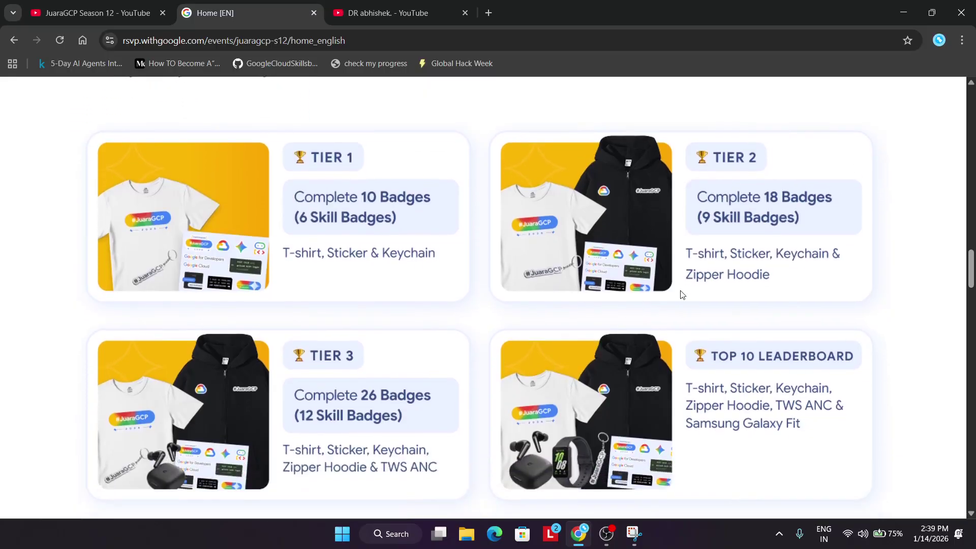
scroll(444, 376, up, 2)
scroll(370, 281, up, 2)
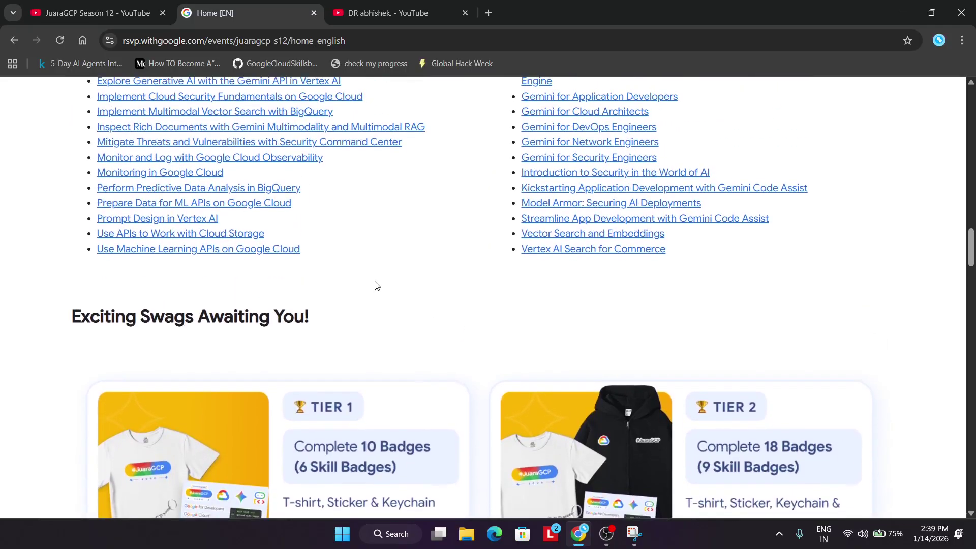
scroll(377, 286, up, 3)
scroll(427, 285, up, 1)
scroll(398, 234, down, 2)
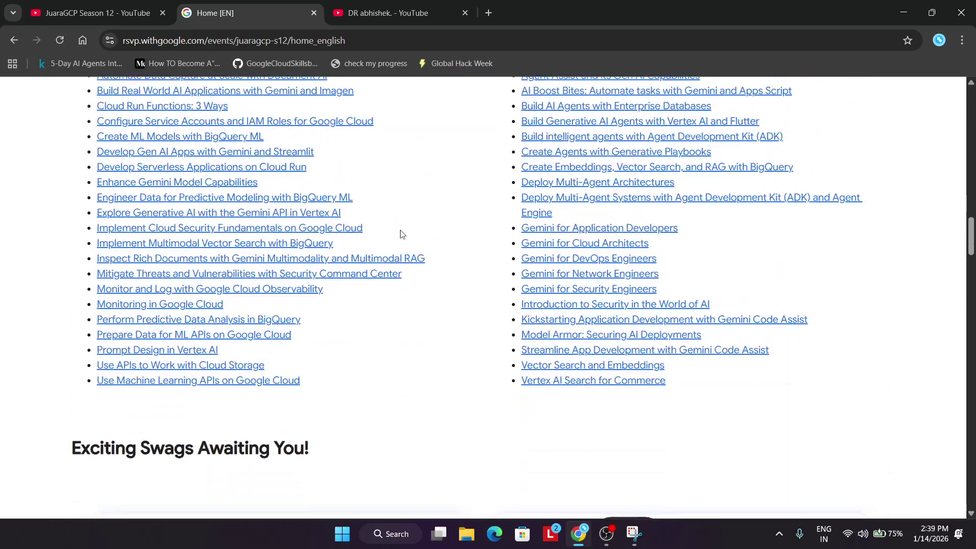
scroll(400, 275, up, 1)
scroll(400, 276, up, 2)
scroll(496, 320, down, 3)
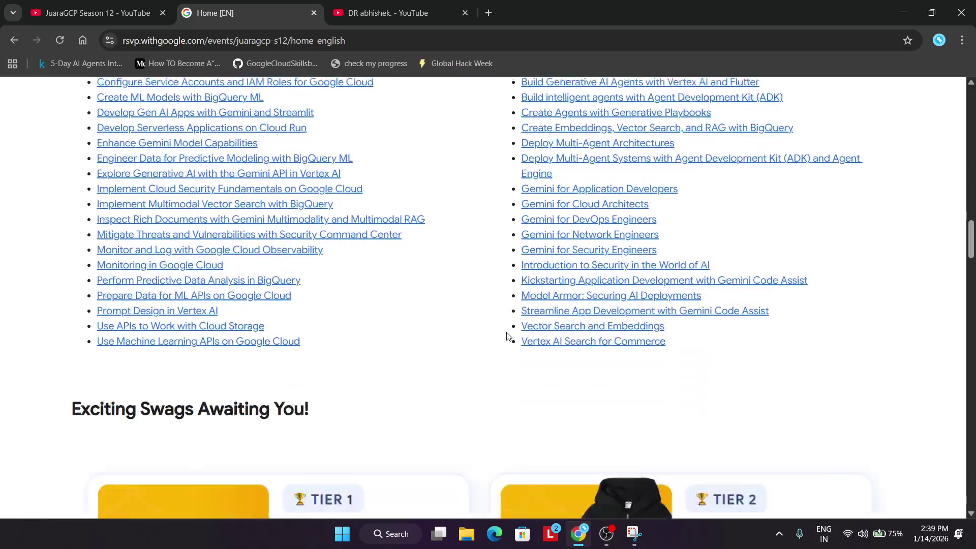
scroll(503, 327, up, 3)
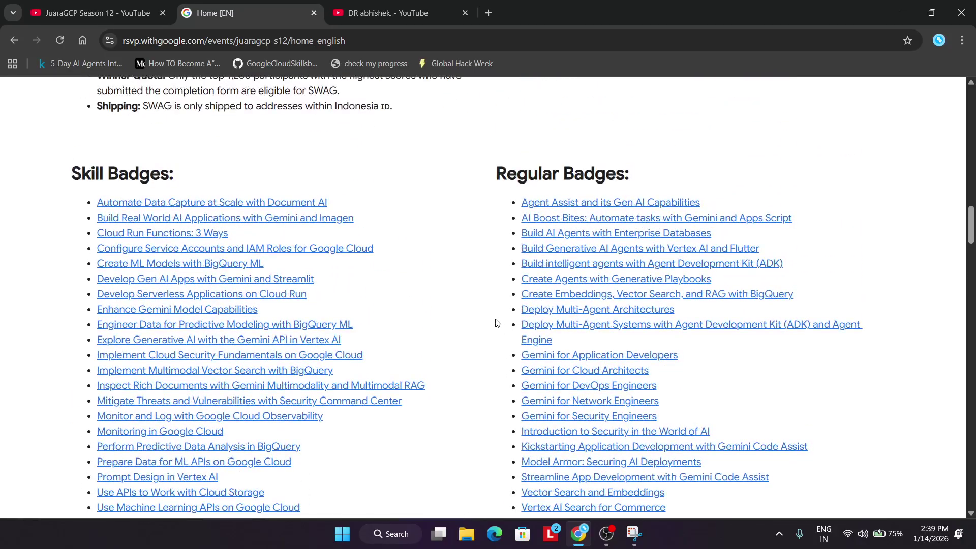
scroll(424, 272, down, 1)
scroll(414, 268, up, 3)
scroll(420, 290, up, 3)
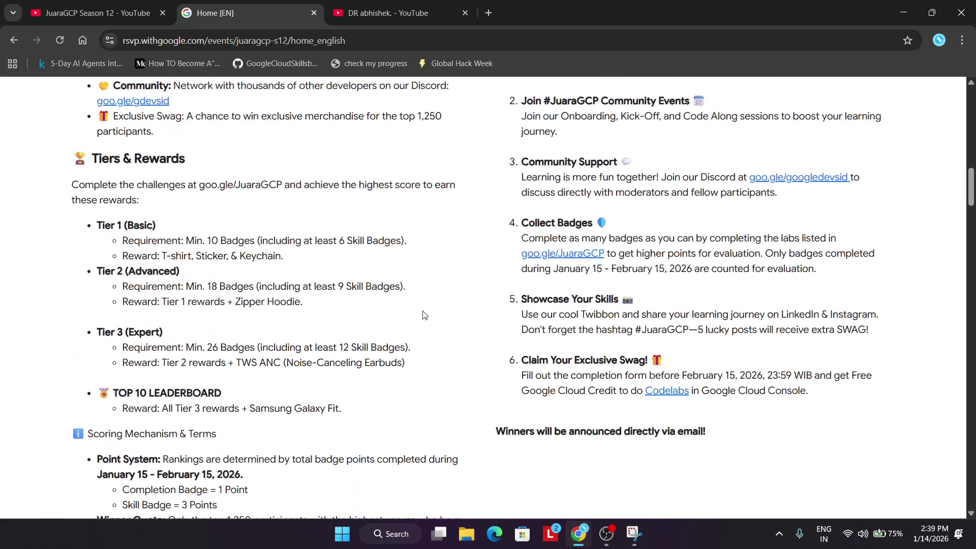
Step: Review the master sheet's solution-guide links and open the JuaraGCP Season 12 playlist
click(606, 533)
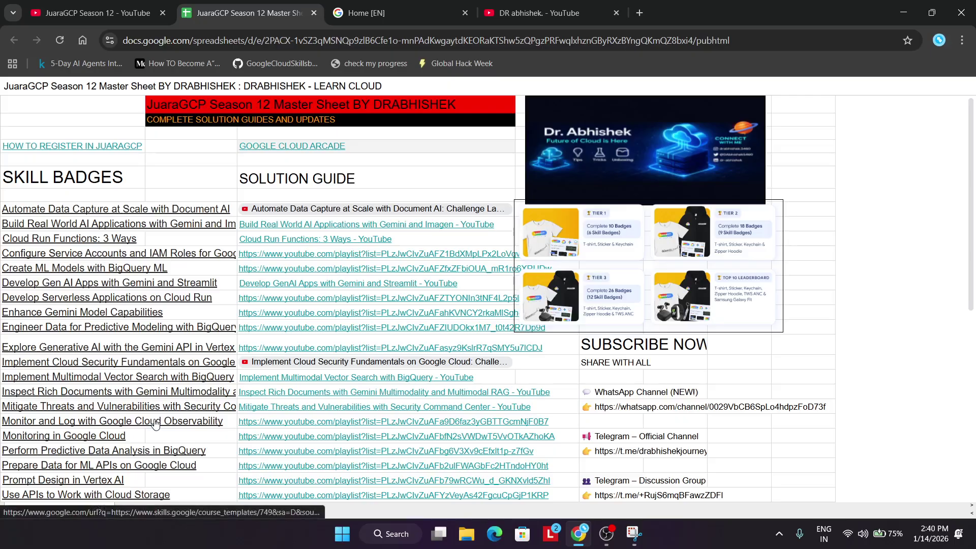
scroll(158, 423, down, 3)
scroll(158, 422, up, 3)
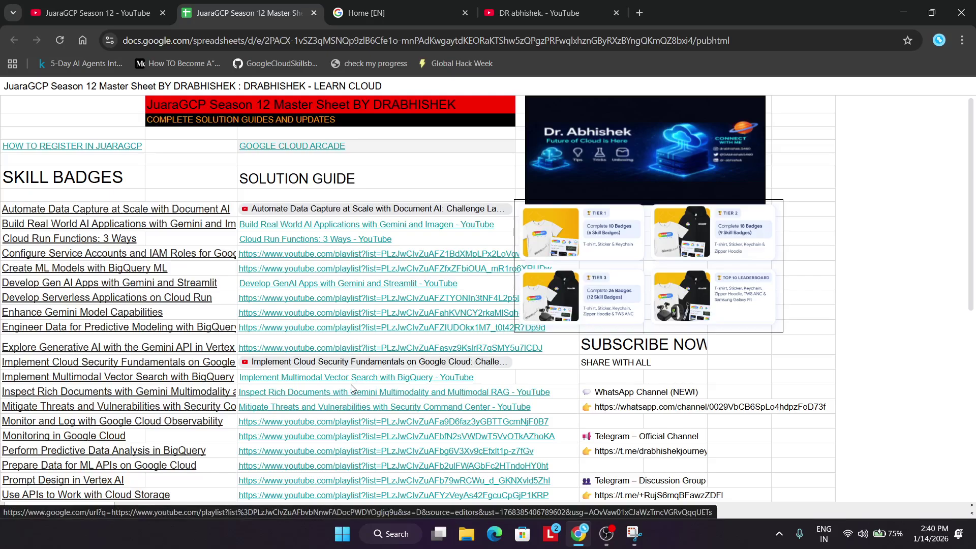
scroll(344, 386, down, 3)
scroll(344, 385, up, 3)
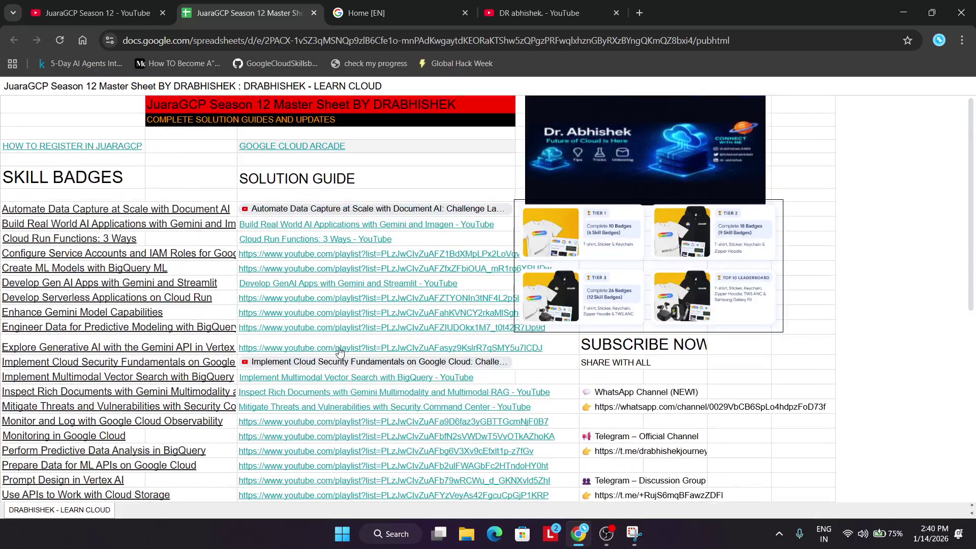
scroll(344, 382, down, 3)
scroll(407, 379, up, 1)
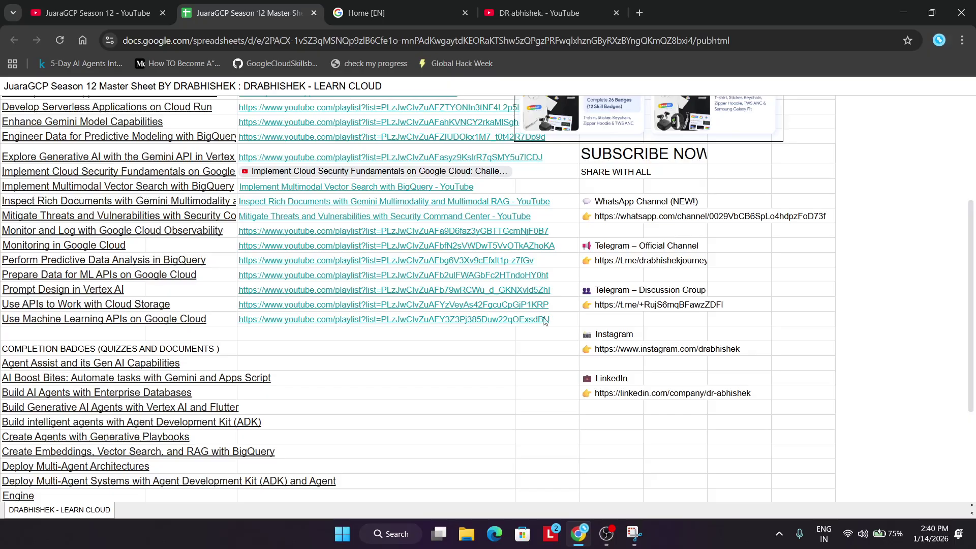
scroll(342, 375, down, 2)
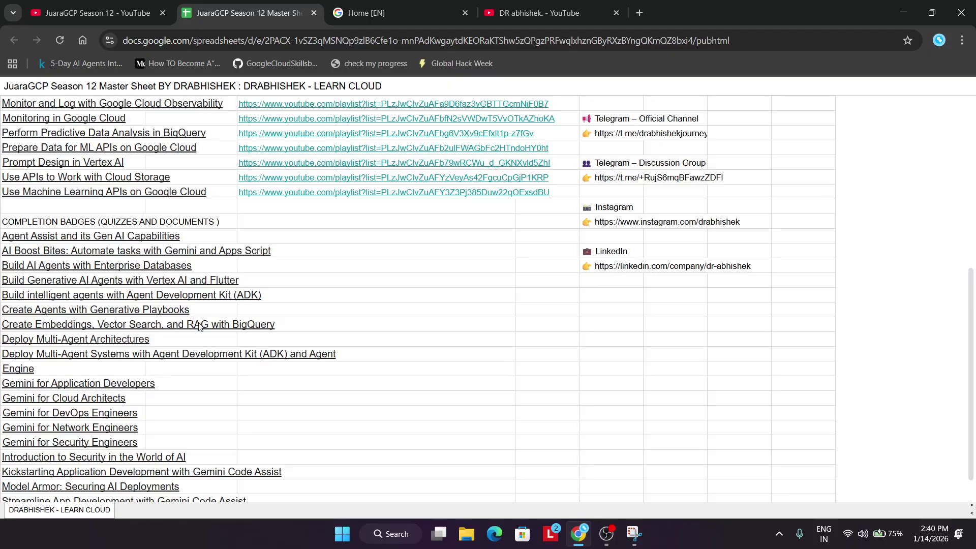
scroll(201, 366, down, 1)
scroll(451, 288, up, 3)
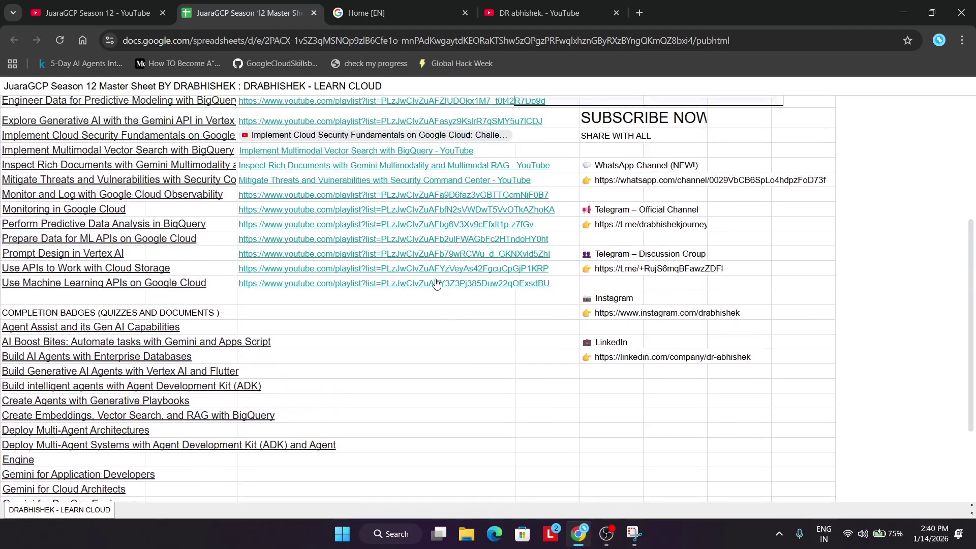
scroll(436, 283, up, 1)
click(92, 13)
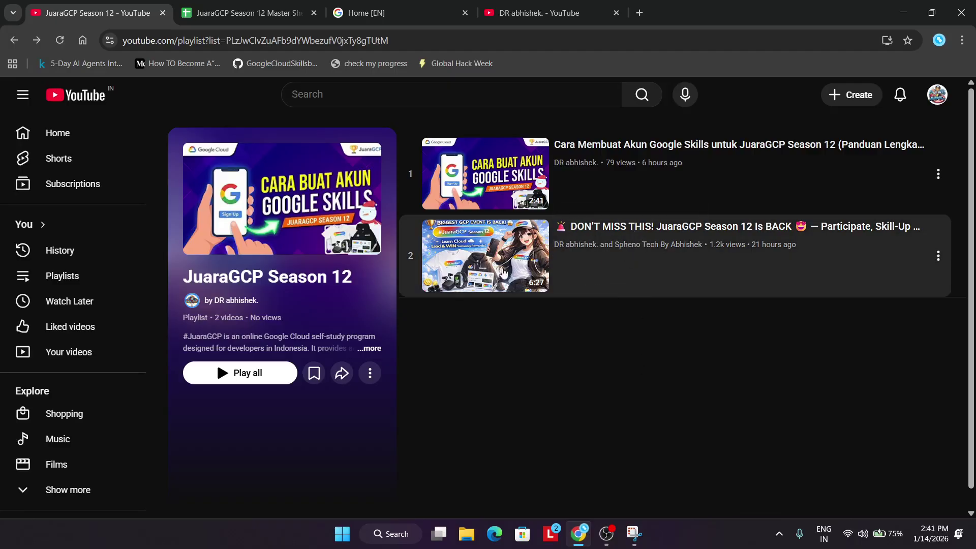
Step: Switch back to the Home [EN] event page tab to view the badge lists
click(367, 12)
scroll(333, 225, down, 1)
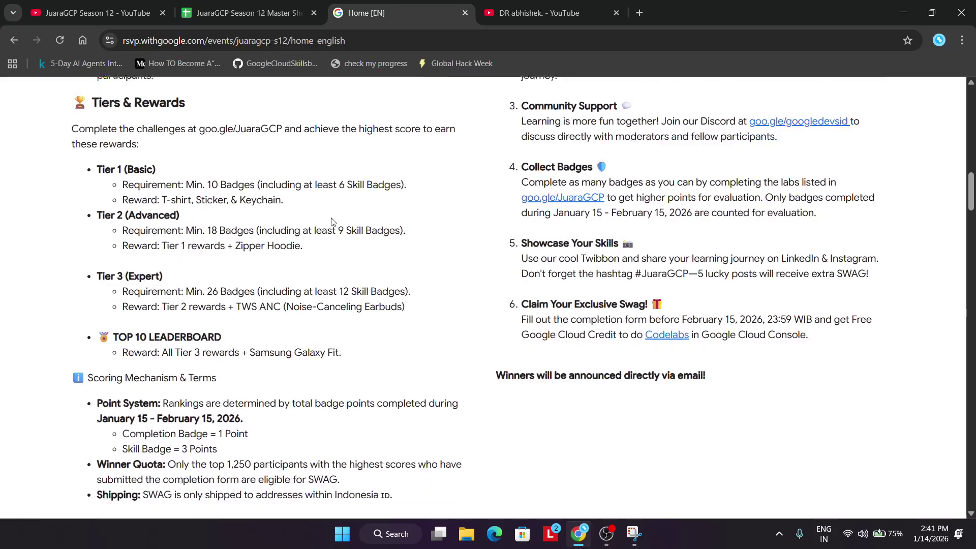
scroll(328, 223, down, 3)
scroll(327, 223, down, 2)
scroll(324, 221, down, 2)
scroll(323, 223, down, 4)
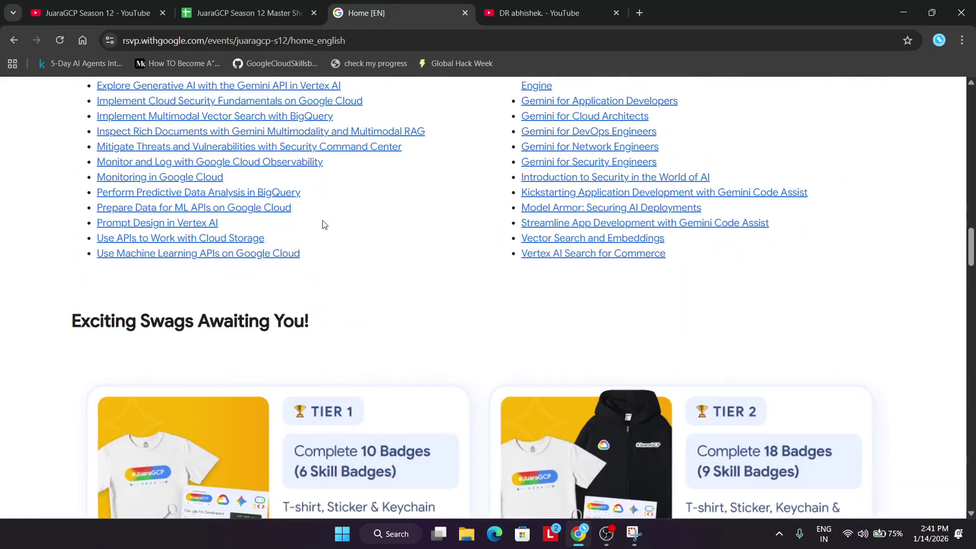
scroll(264, 184, up, 4)
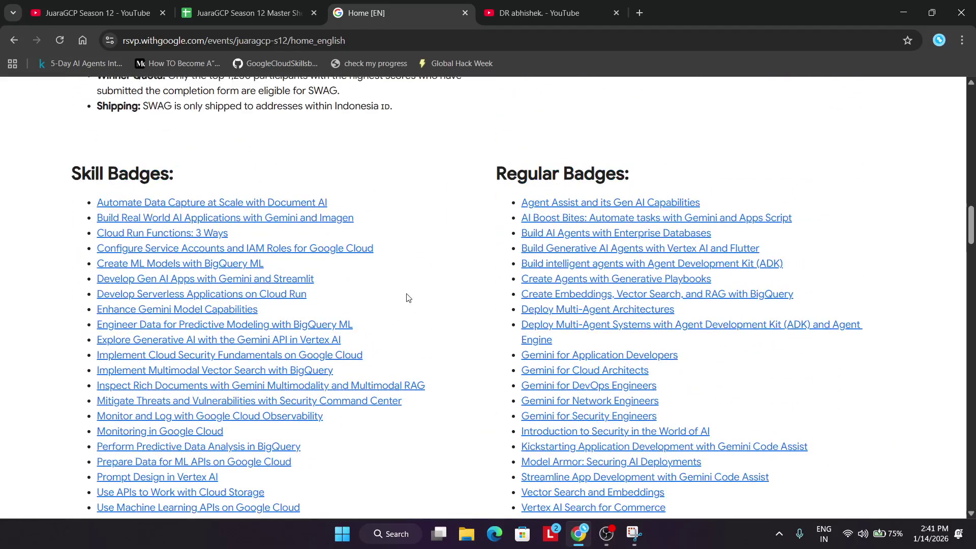